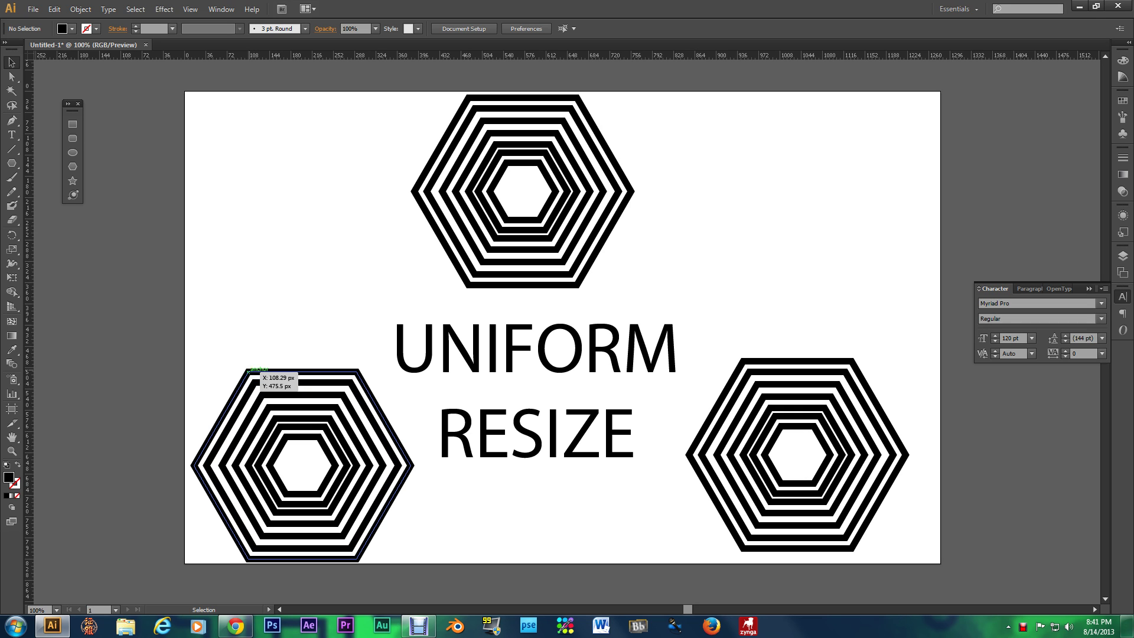
# Step: Scale the lower-left design's outer hexagon down and move it to the empty upper-left area
pyautogui.click(246, 373)
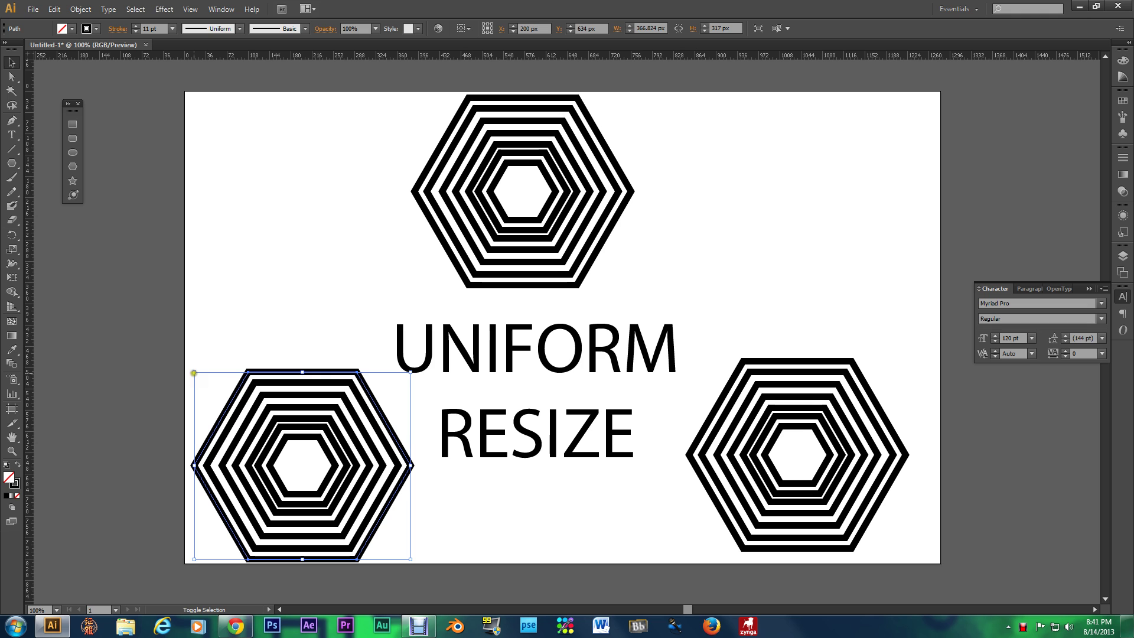
pyautogui.moveTo(194, 373); pyautogui.dragTo(366, 437)
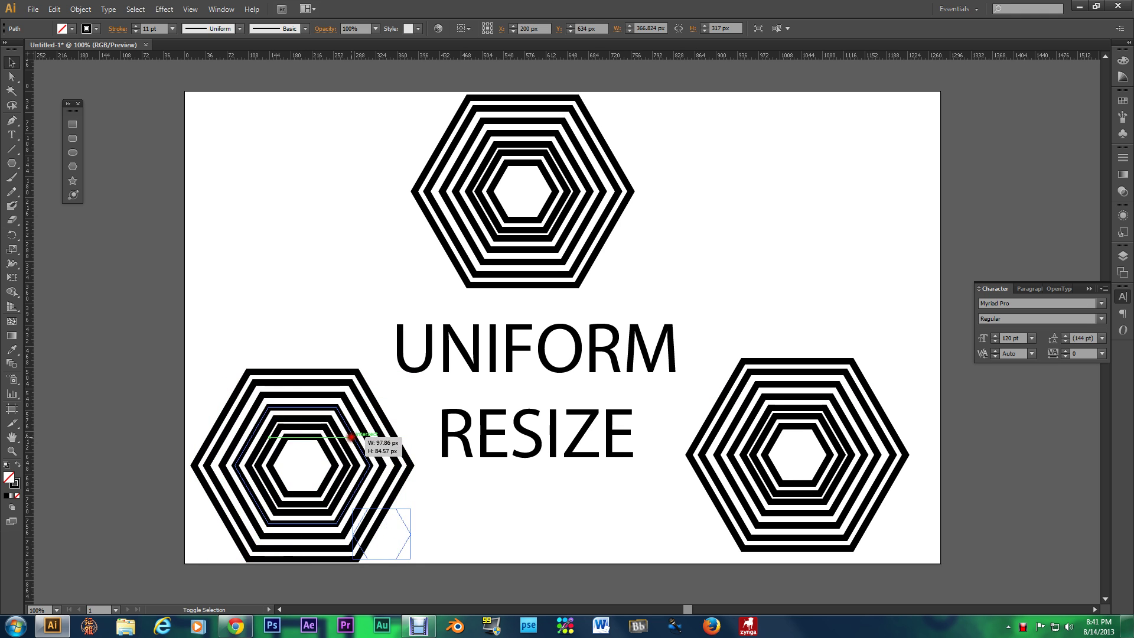
pyautogui.moveTo(365, 437); pyautogui.dragTo(190, 324)
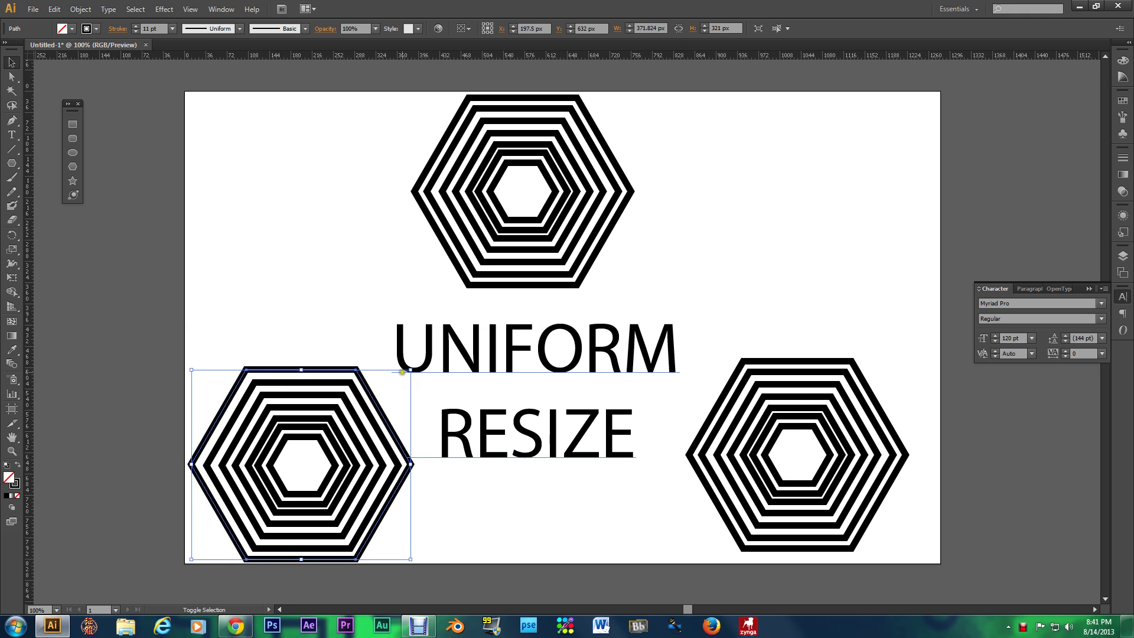
pyautogui.moveTo(410, 370); pyautogui.dragTo(317, 417)
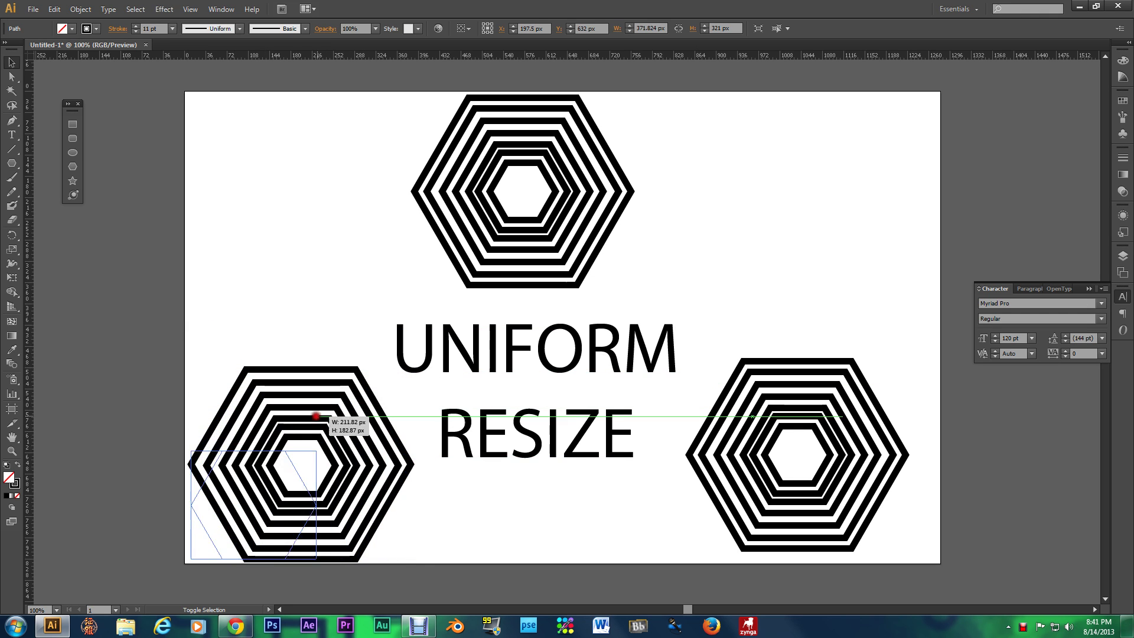
pyautogui.moveTo(318, 416); pyautogui.dragTo(606, 260)
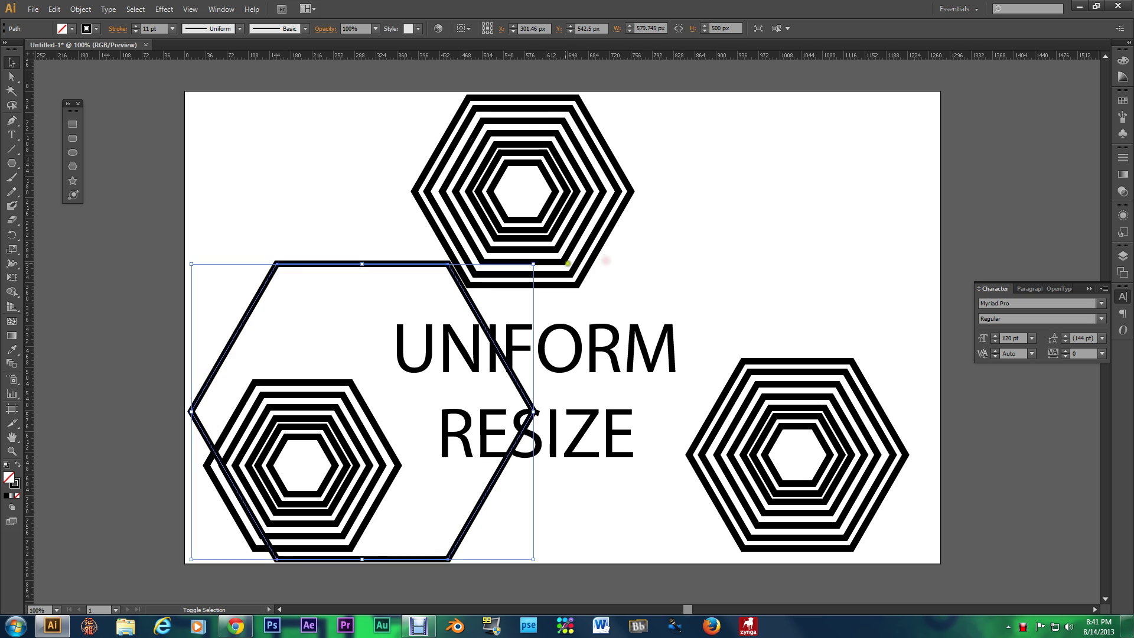
pyautogui.click(606, 261)
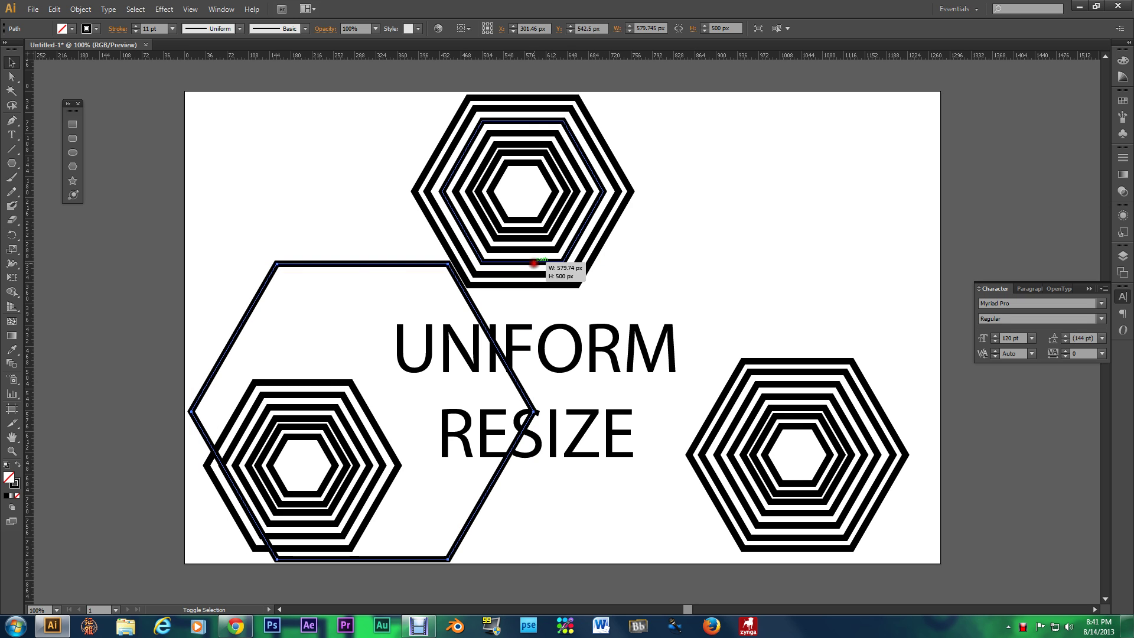
pyautogui.moveTo(537, 262); pyautogui.dragTo(303, 530)
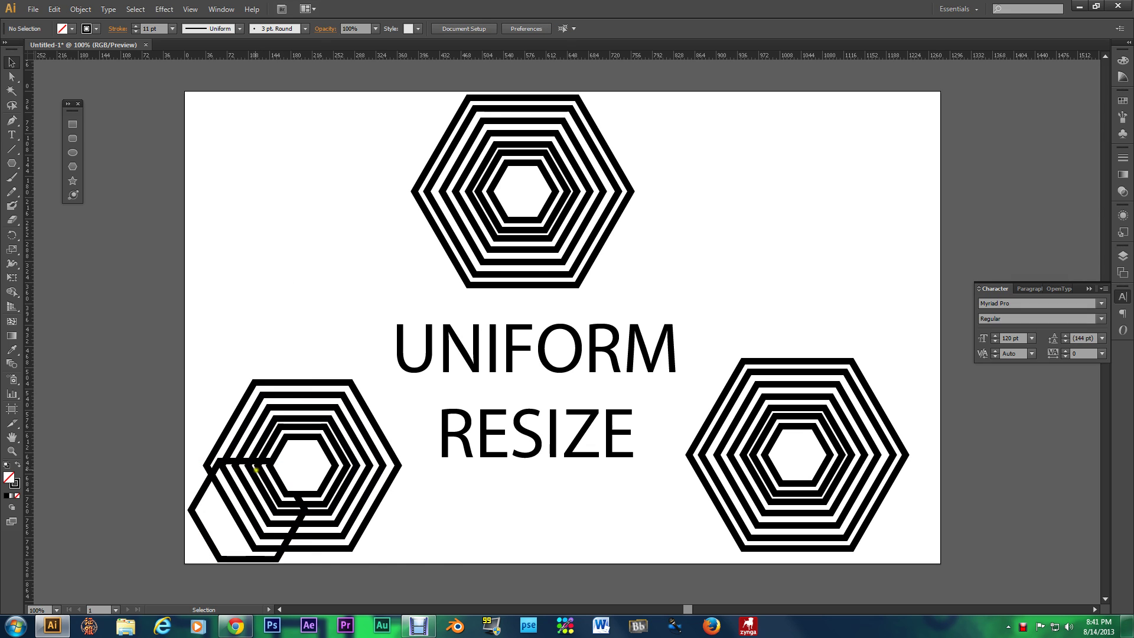
pyautogui.moveTo(251, 461); pyautogui.dragTo(269, 238)
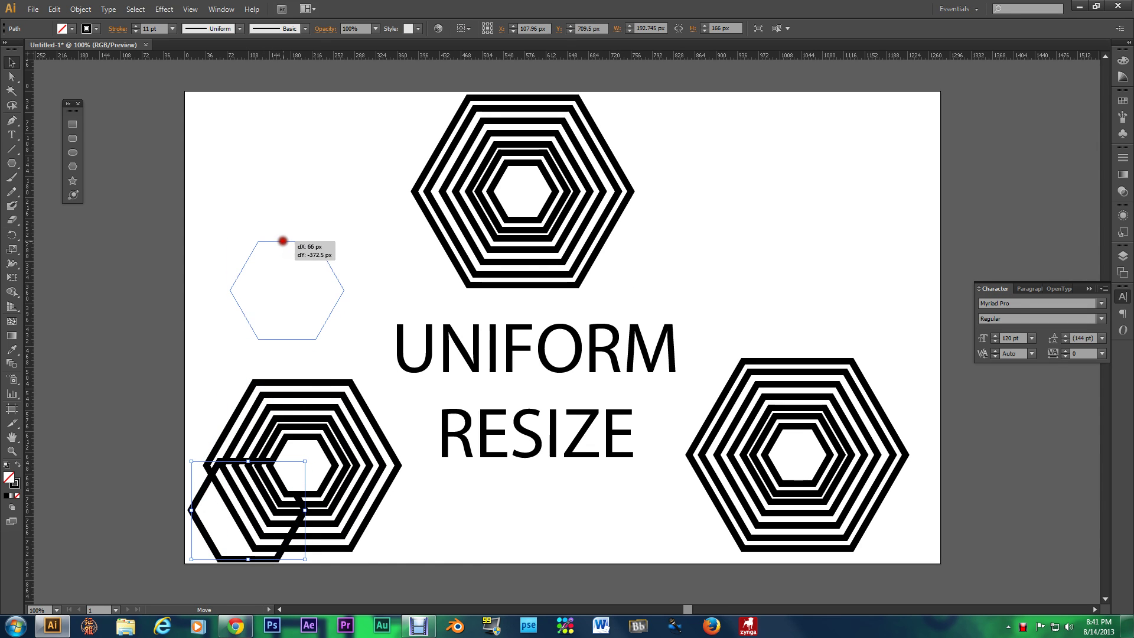
# Step: Create a new document Untitled-2 at the default 1280 × 800 px size
pyautogui.click(33, 9)
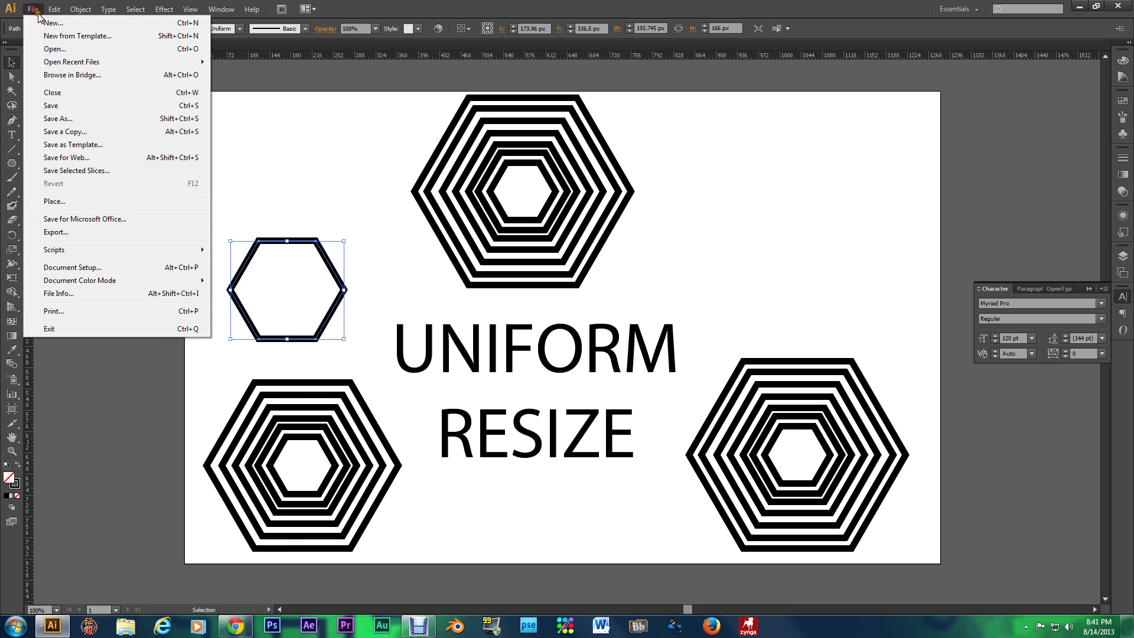
pyautogui.click(51, 24)
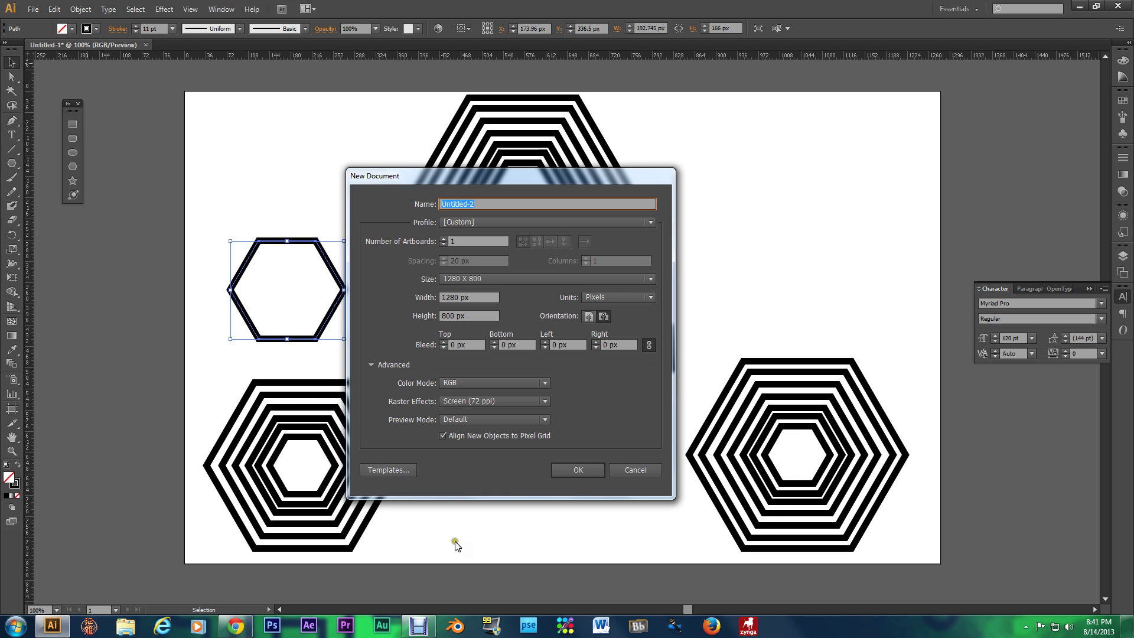
pyautogui.click(557, 474)
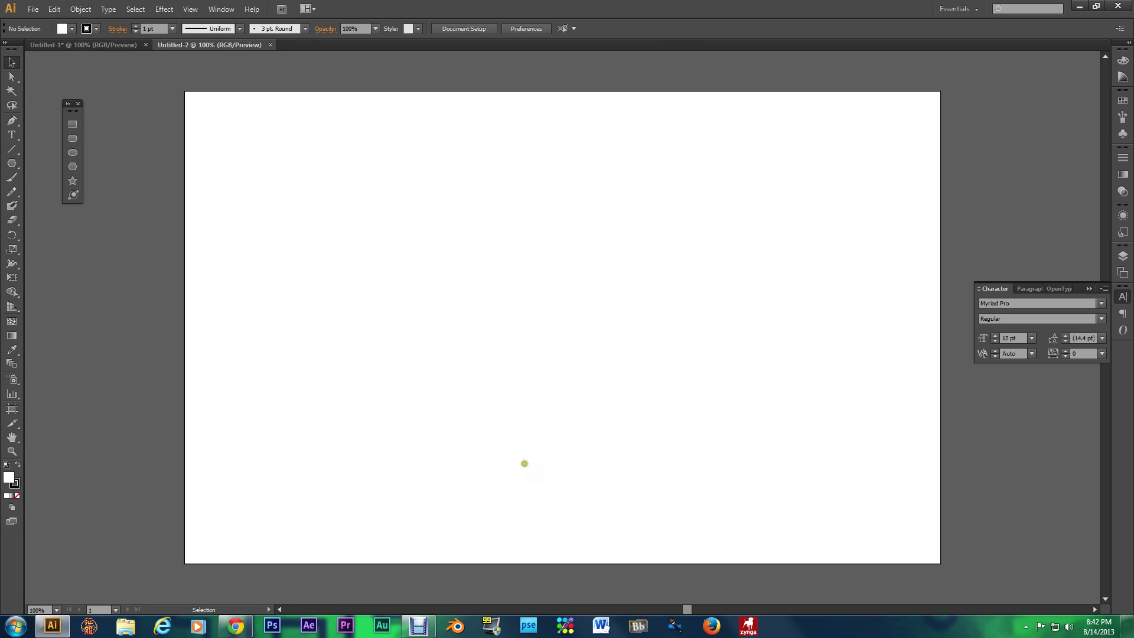
# Step: Choose the Polygon tool with Fill set to None and a 10 pt stroke weight
pyautogui.click(73, 166)
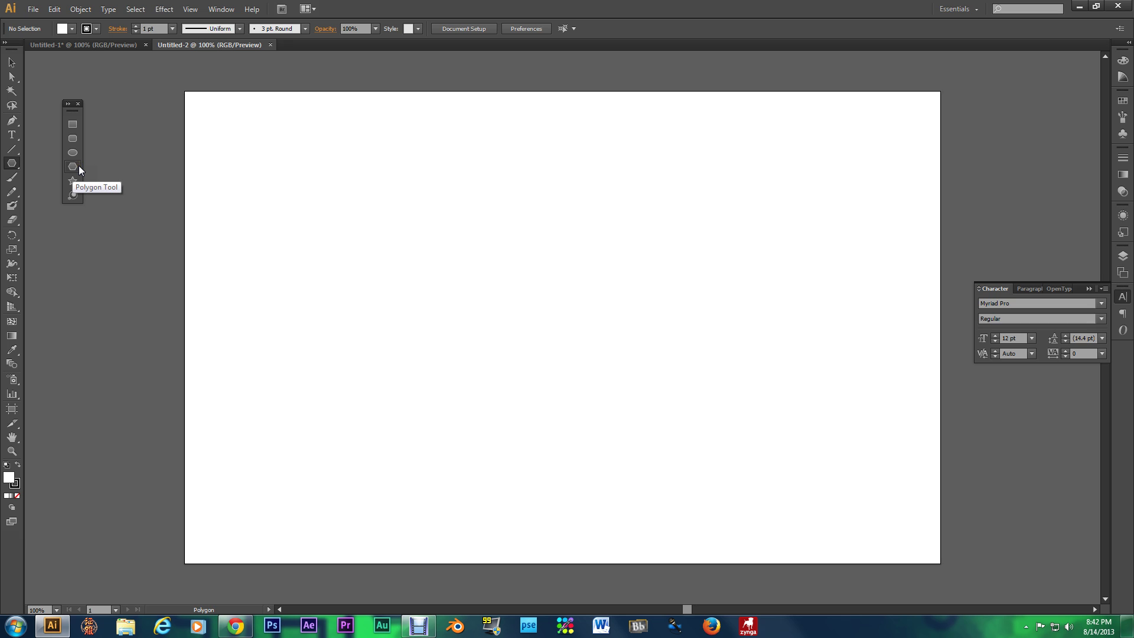
pyautogui.click(67, 28)
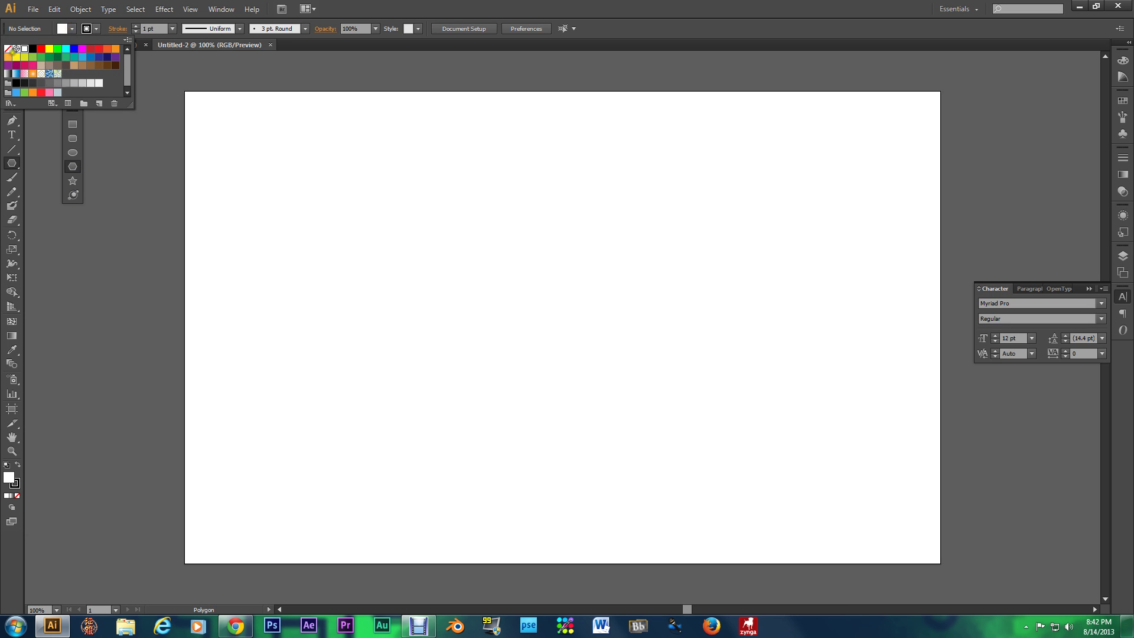
pyautogui.click(12, 48)
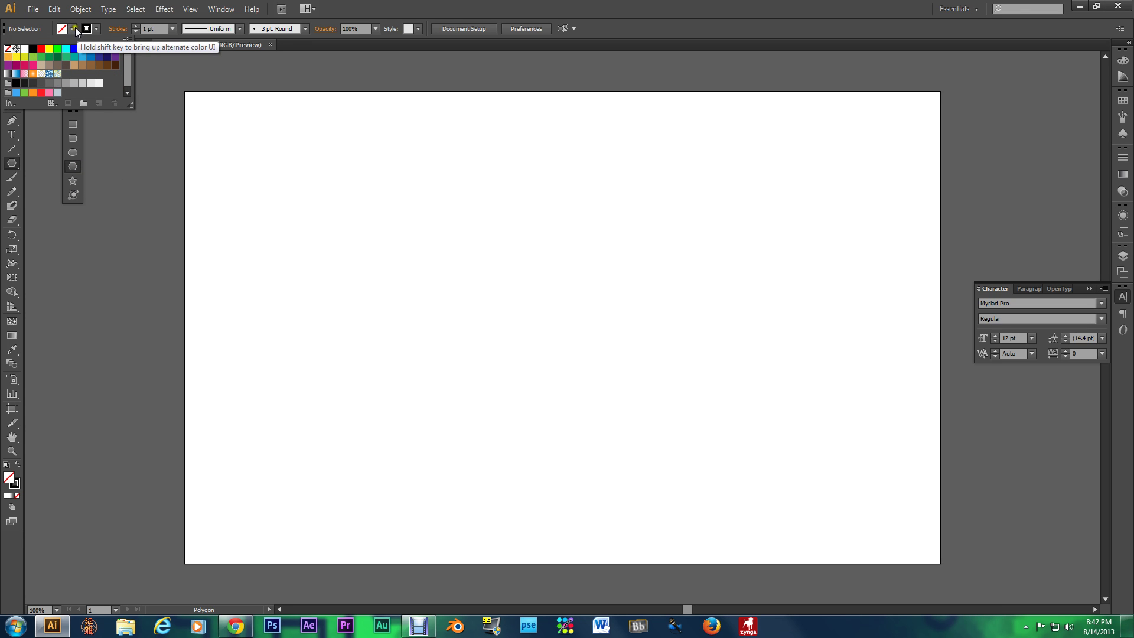
pyautogui.click(137, 26)
pyautogui.click(137, 26)
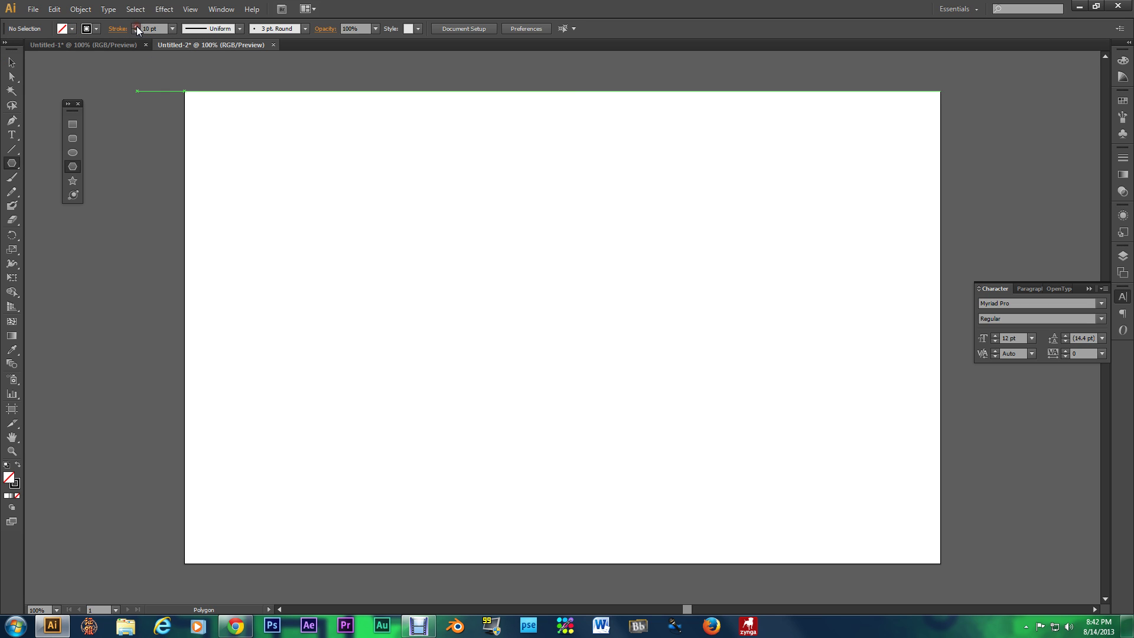
# Step: Draw a 10 pt stroked hexagon and move it to the artboard centre
pyautogui.moveTo(375, 202); pyautogui.dragTo(459, 247)
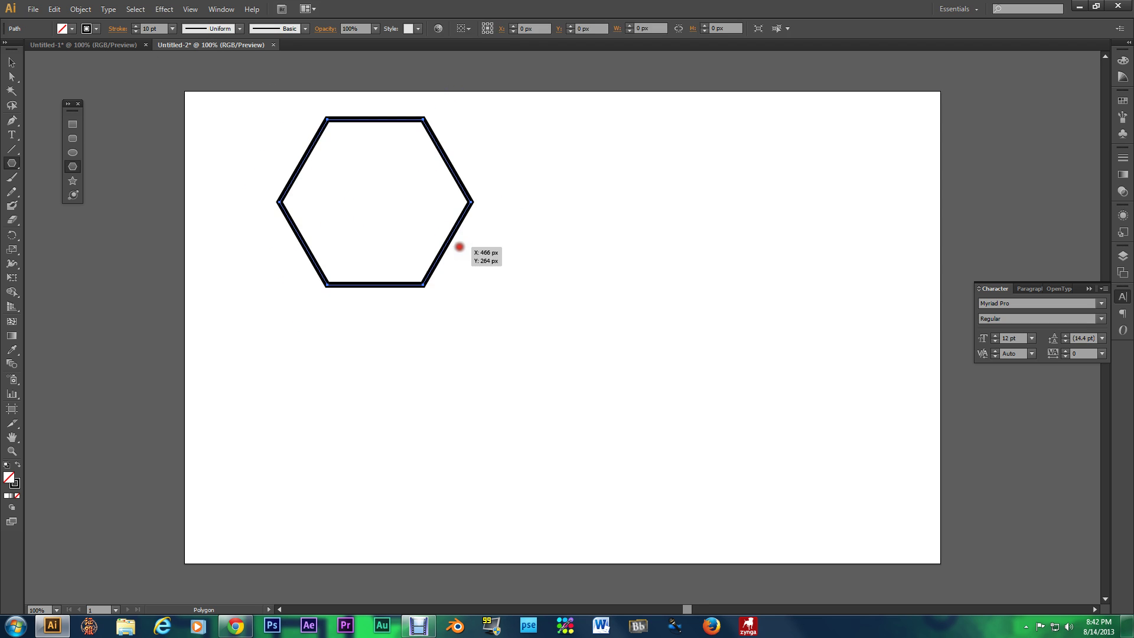
pyautogui.press('v')
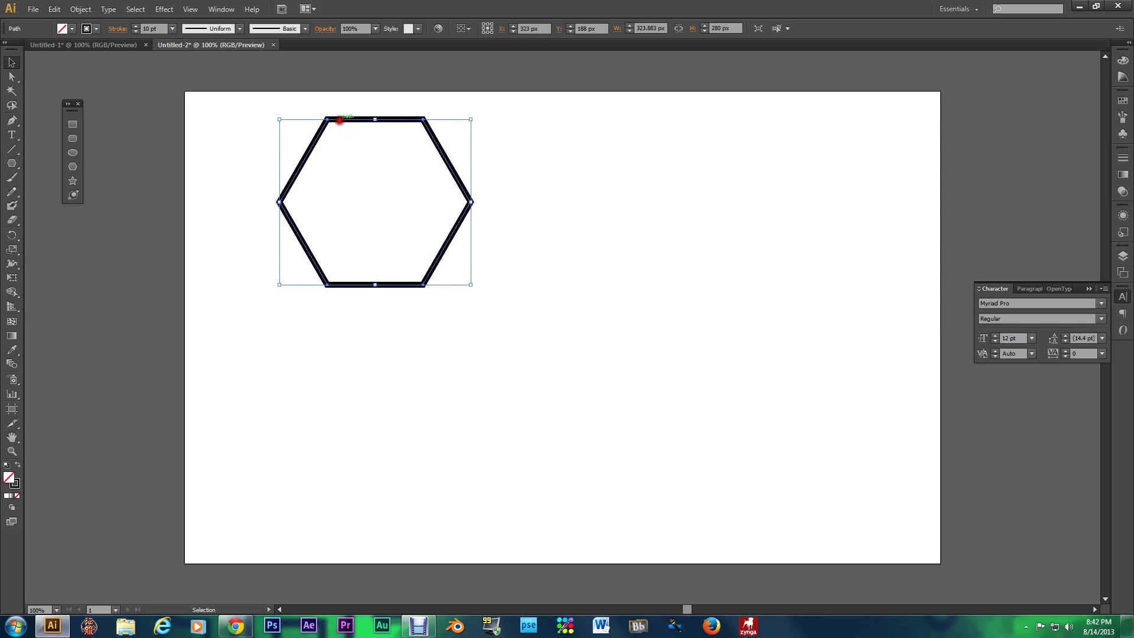
pyautogui.moveTo(339, 121); pyautogui.dragTo(499, 232)
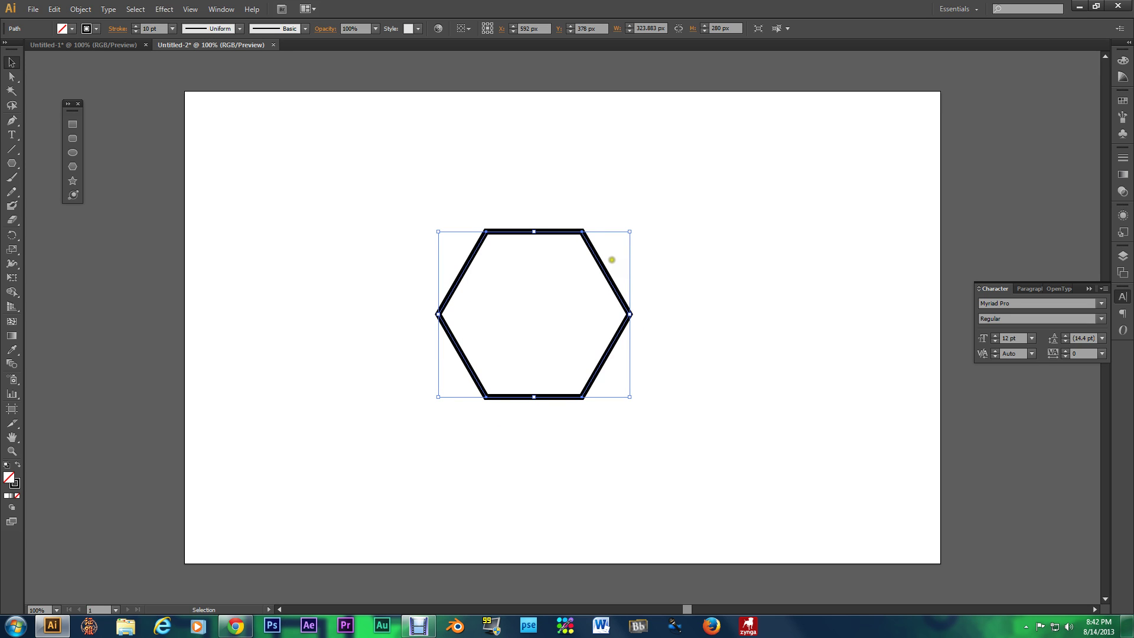
pyautogui.press('a')
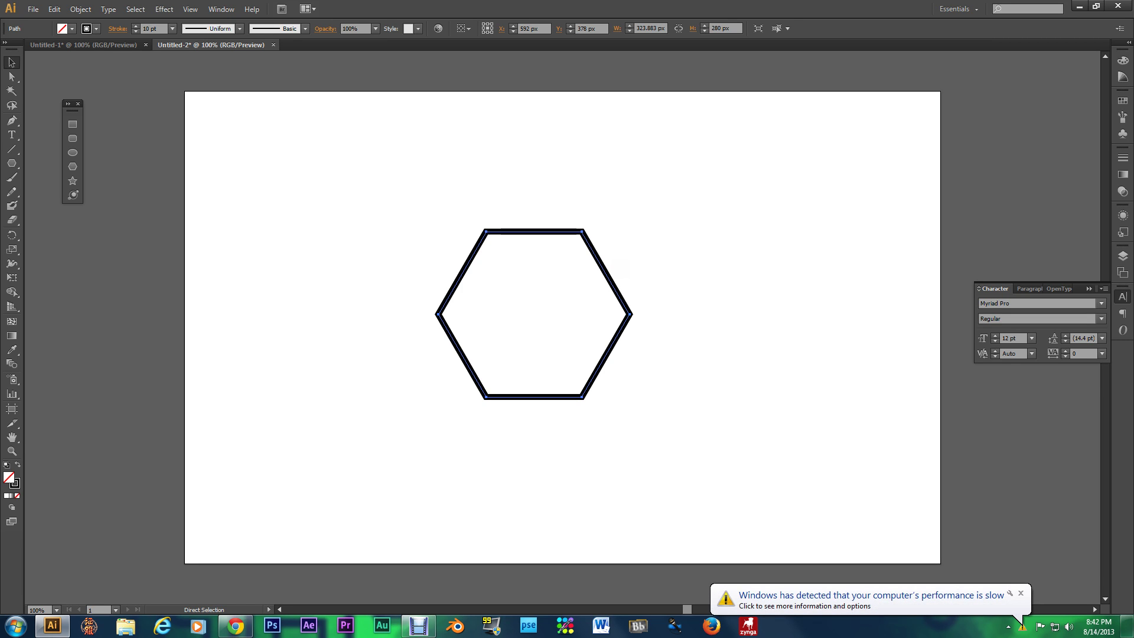
# Step: Alt+Shift-drag the hexagon's corner handle inward to make a smaller centred copy
pyautogui.click(481, 259)
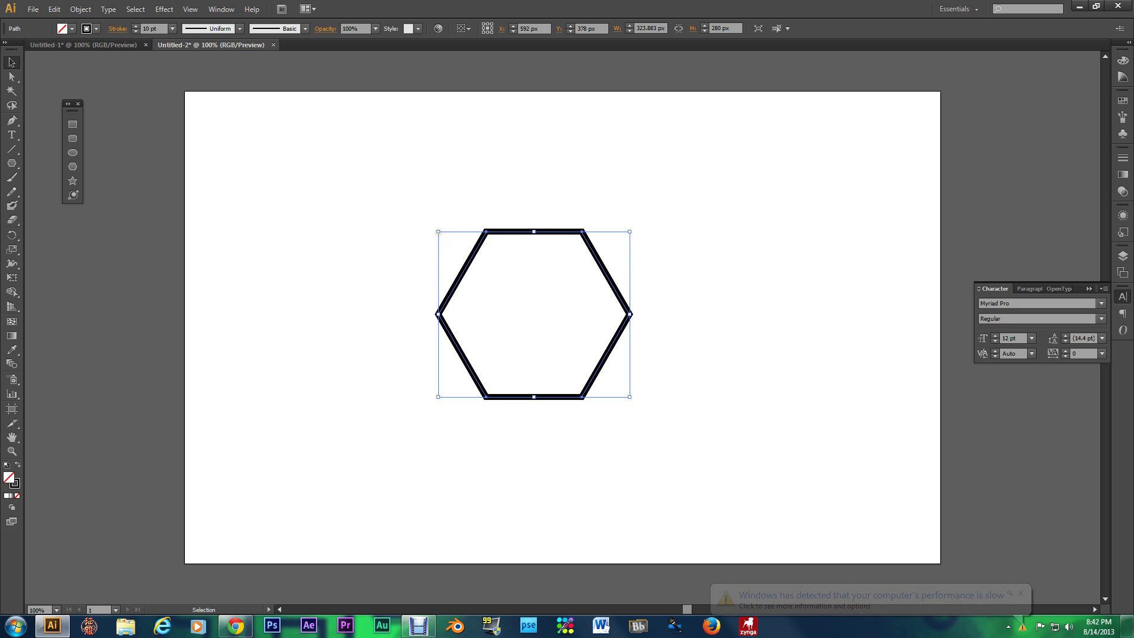
pyautogui.moveTo(438, 233); pyautogui.dragTo(437, 234)
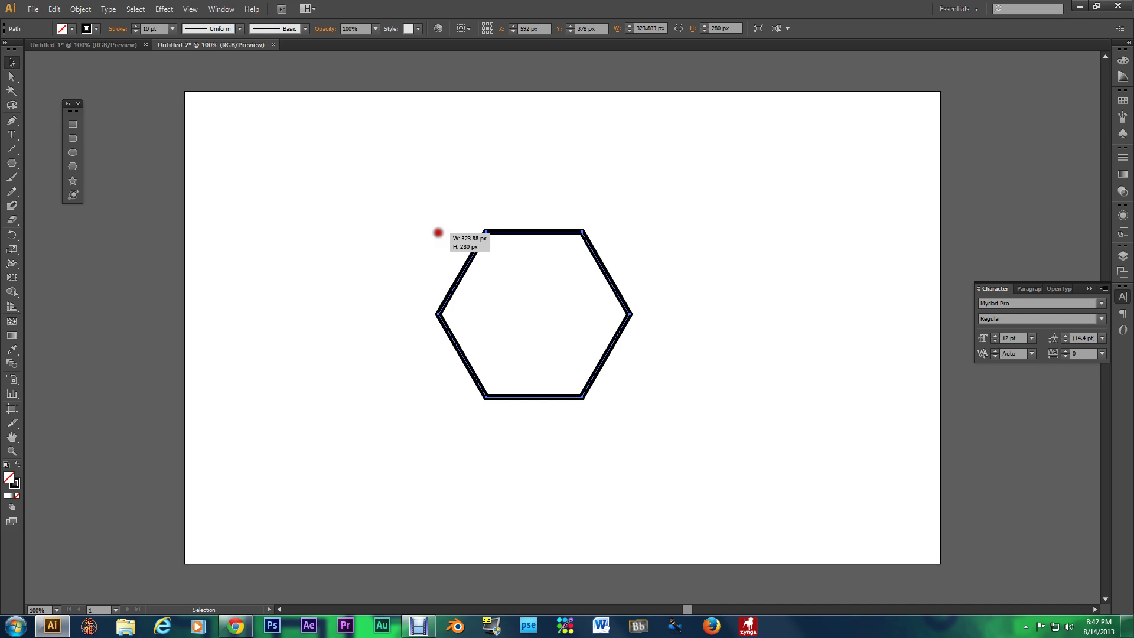
pyautogui.moveTo(437, 233); pyautogui.dragTo(438, 231)
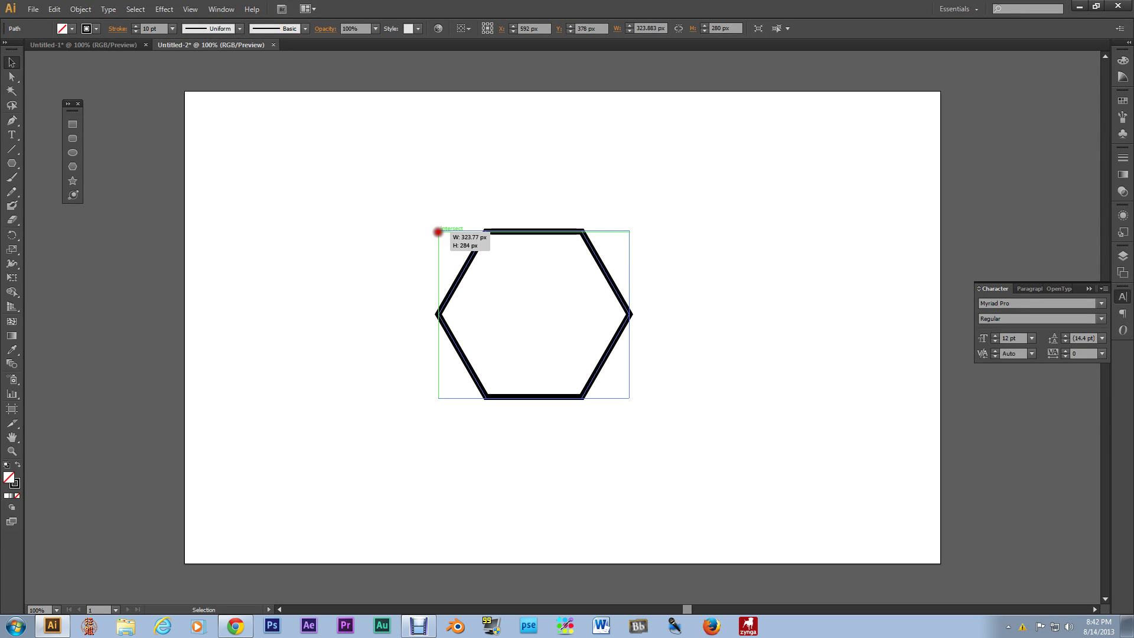
pyautogui.moveTo(438, 233); pyautogui.dragTo(460, 250)
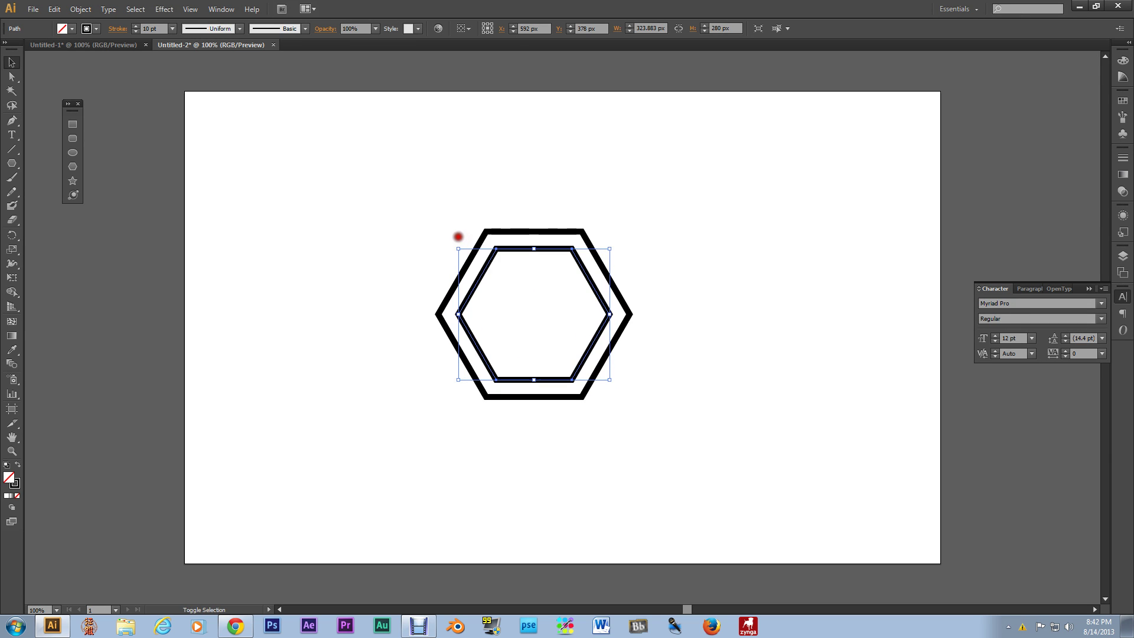
pyautogui.click(739, 273)
pyautogui.click(569, 250)
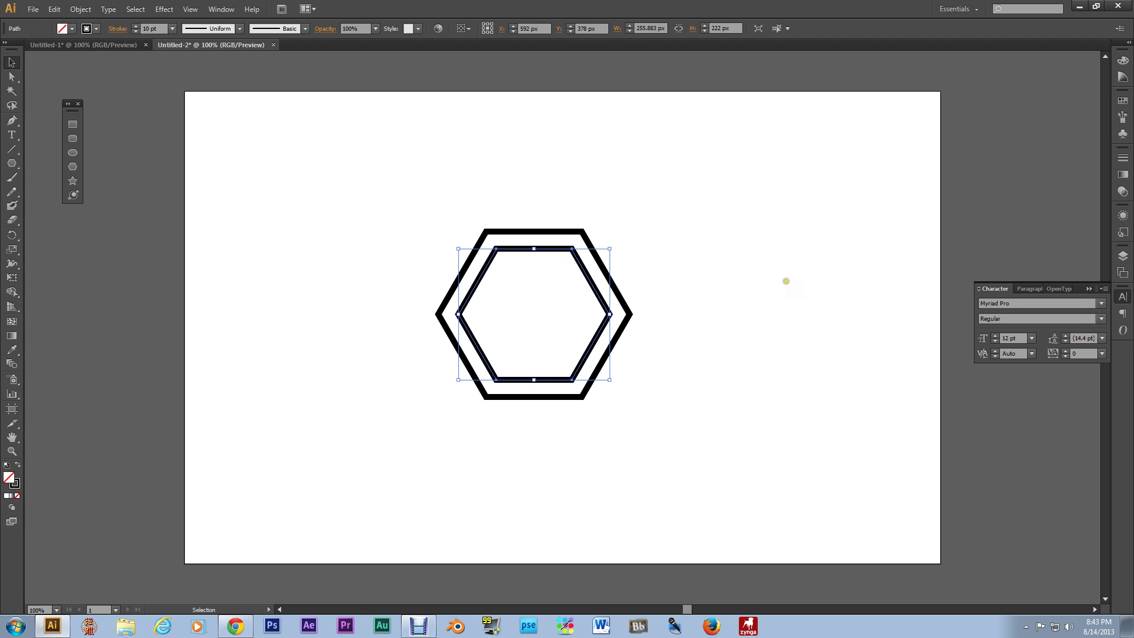
# Step: Alt+Shift-drag the inner hexagon's corner inward to add a third, smallest centred copy
pyautogui.press('a')
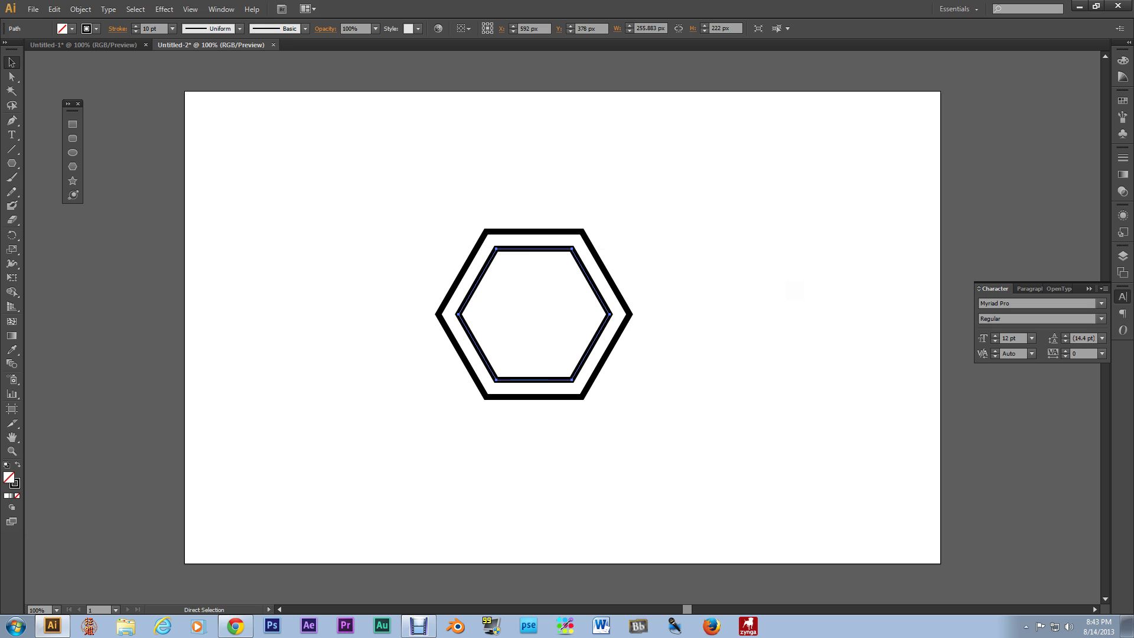
pyautogui.press('v')
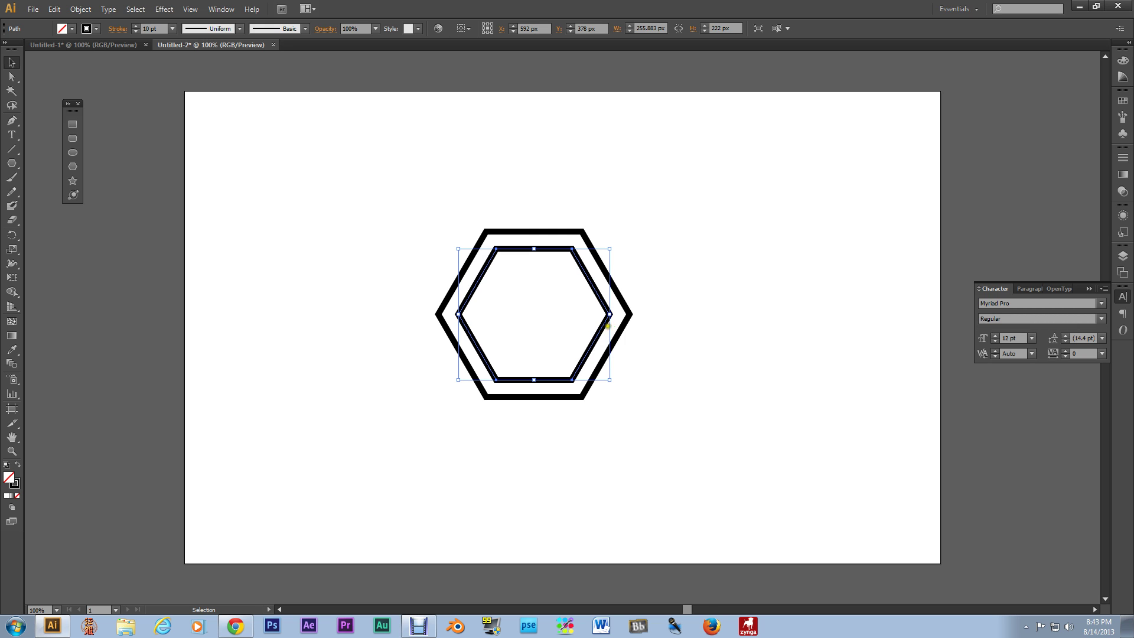
pyautogui.moveTo(458, 250); pyautogui.dragTo(458, 247)
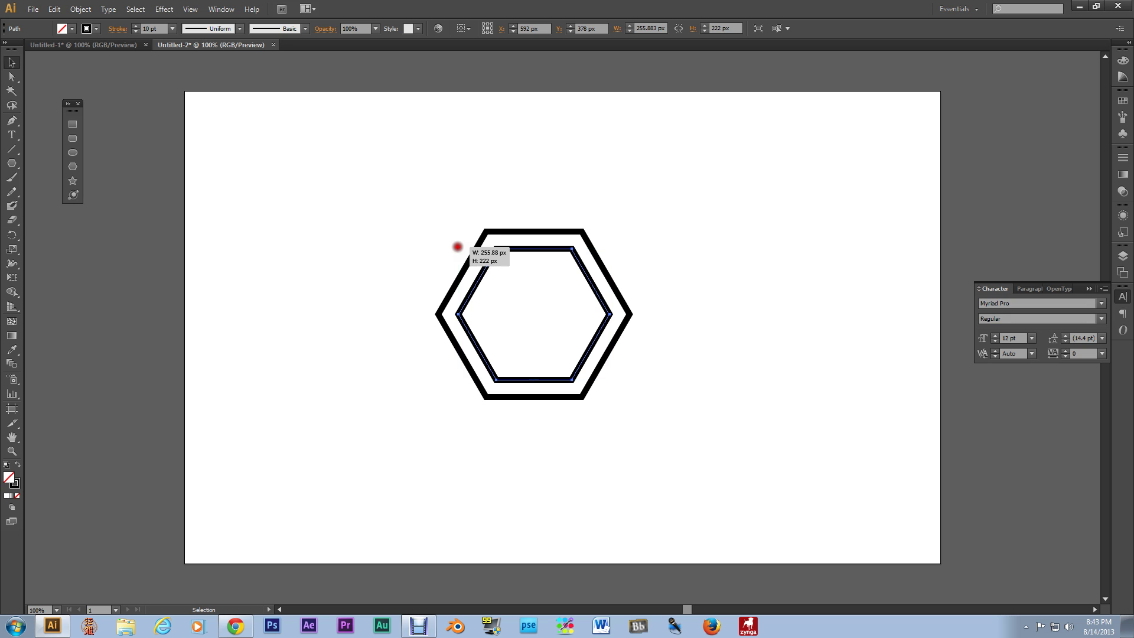
pyautogui.moveTo(458, 247); pyautogui.dragTo(479, 263)
pyautogui.click(762, 266)
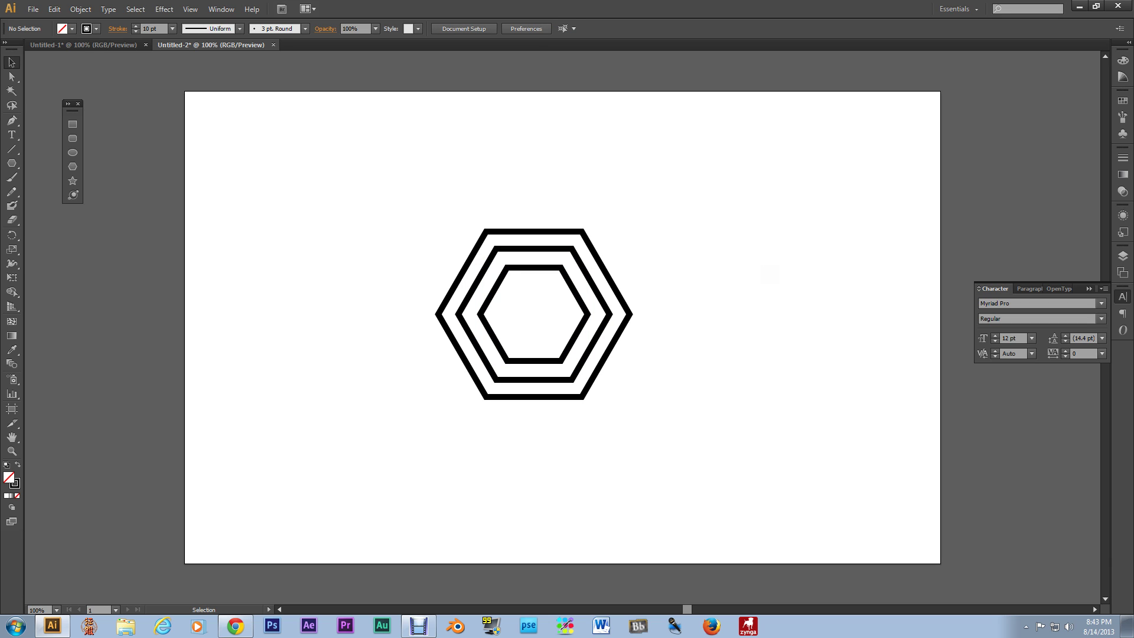